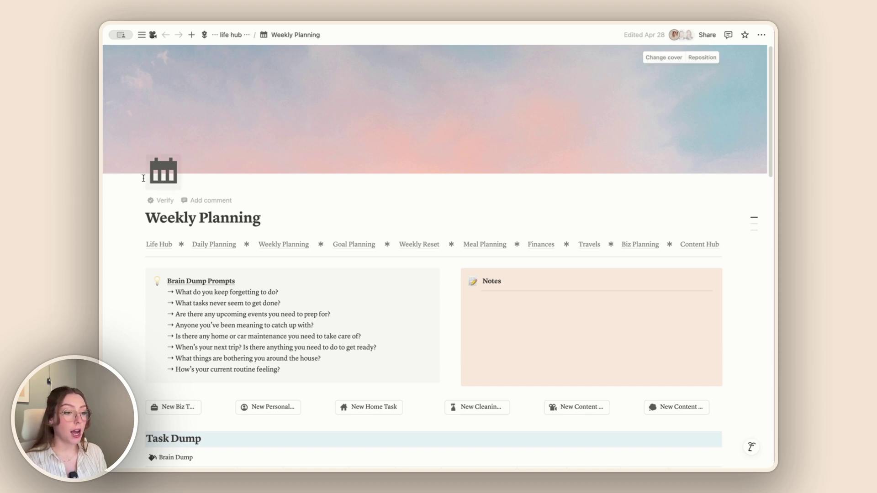
Review the Notion workspace's connected integrations, including Zapier, in Settings > Connections
mouse_move(106, 183)
click(142, 380)
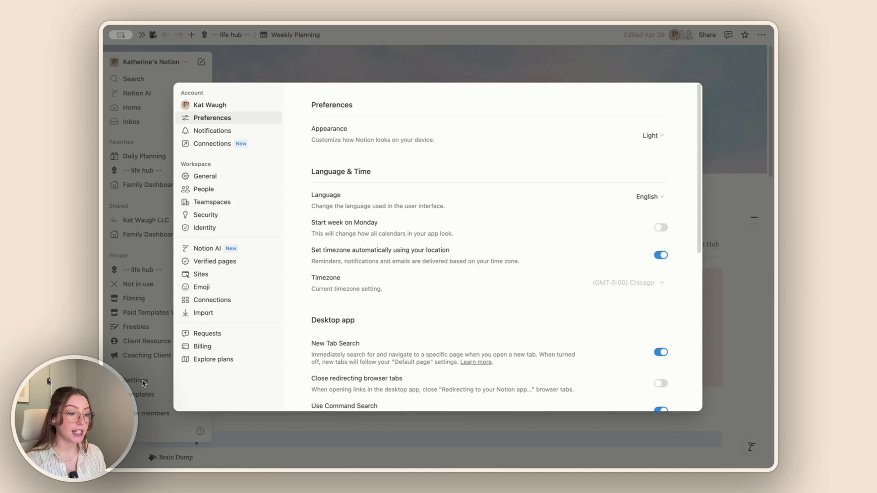
click(211, 302)
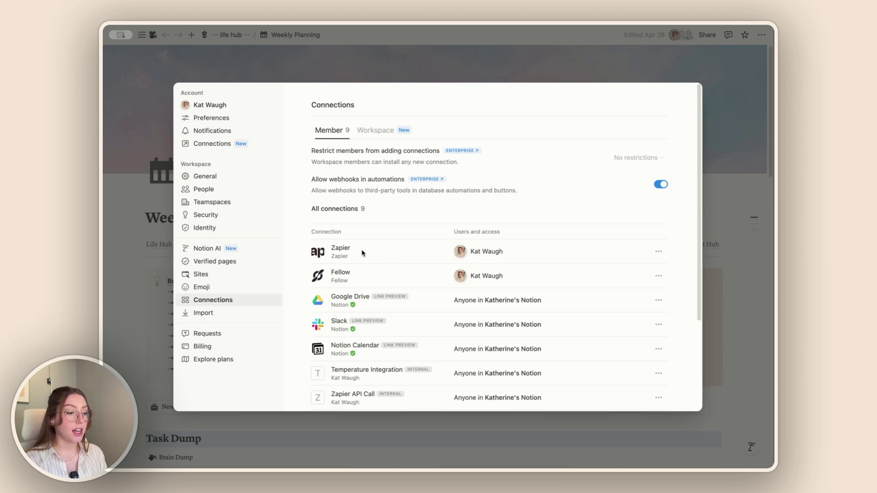
scroll(362, 253, down, 5)
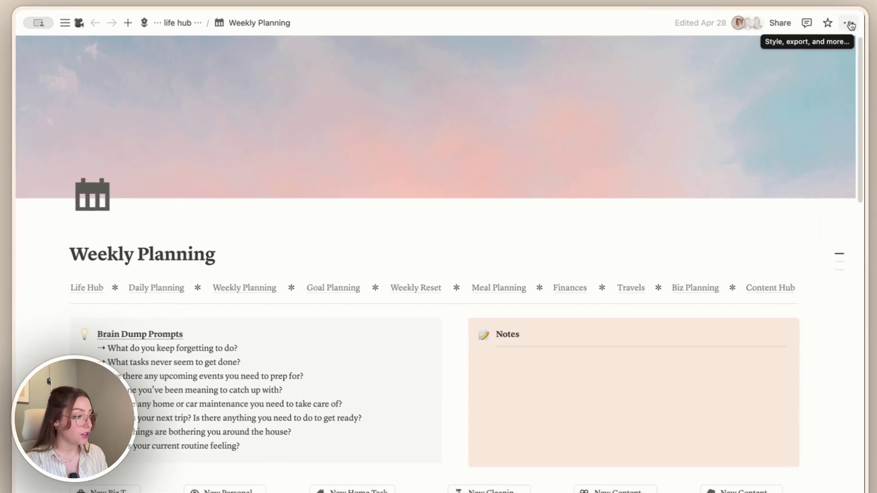
Confirm Zapier is listed among the Weekly Planning page's active connections
click(761, 34)
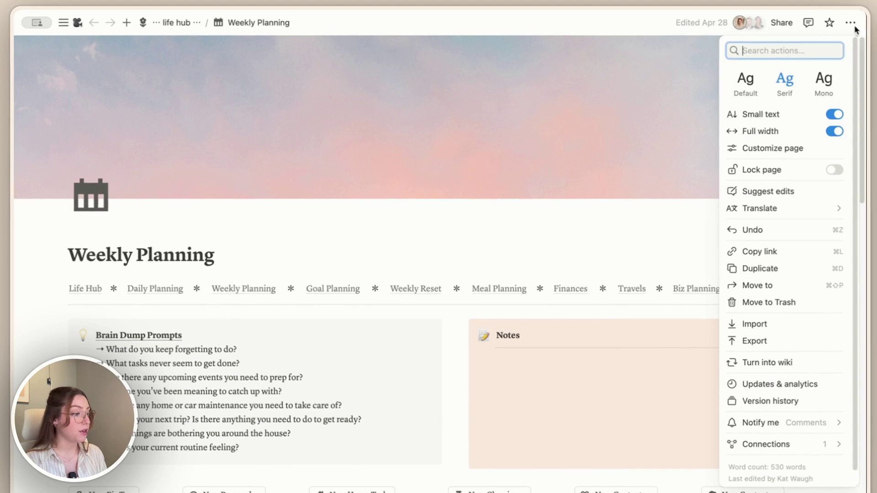
mouse_move(805, 446)
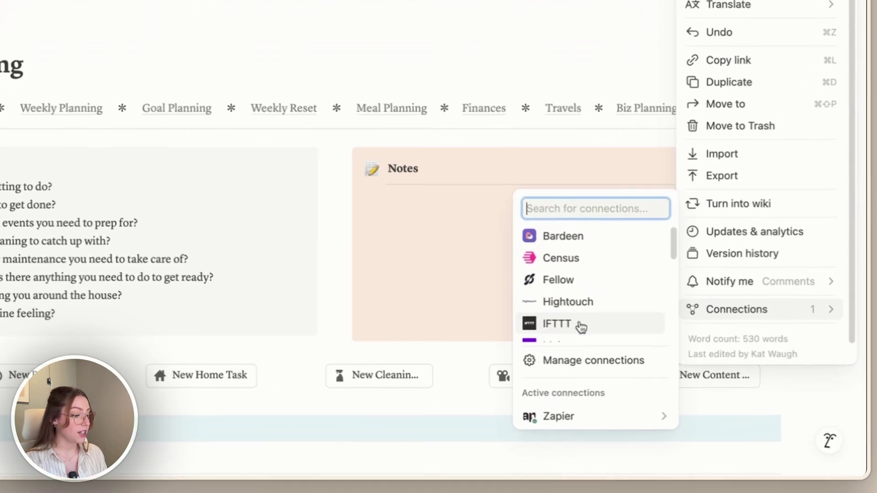
mouse_move(600, 447)
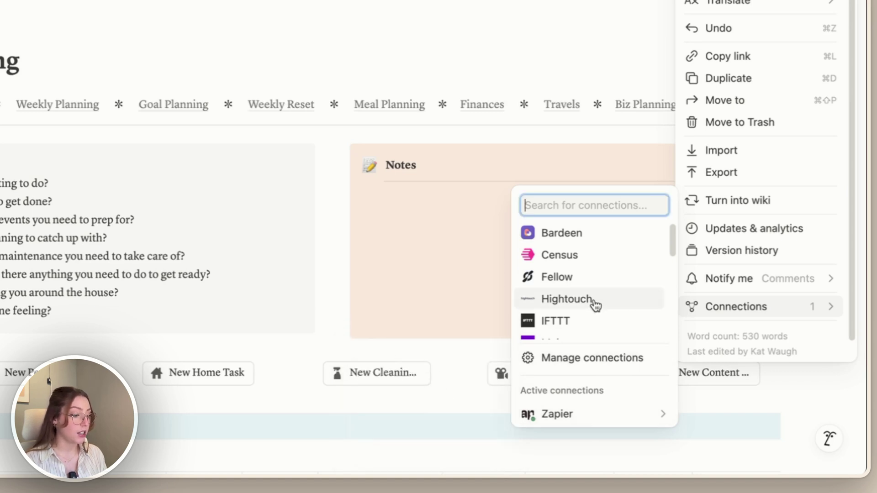
scroll(595, 304, down, 10)
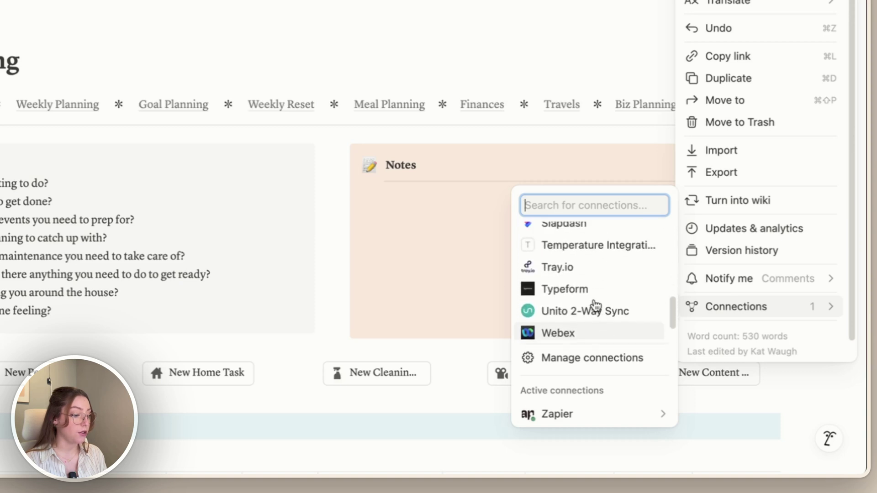
scroll(595, 304, up, 10)
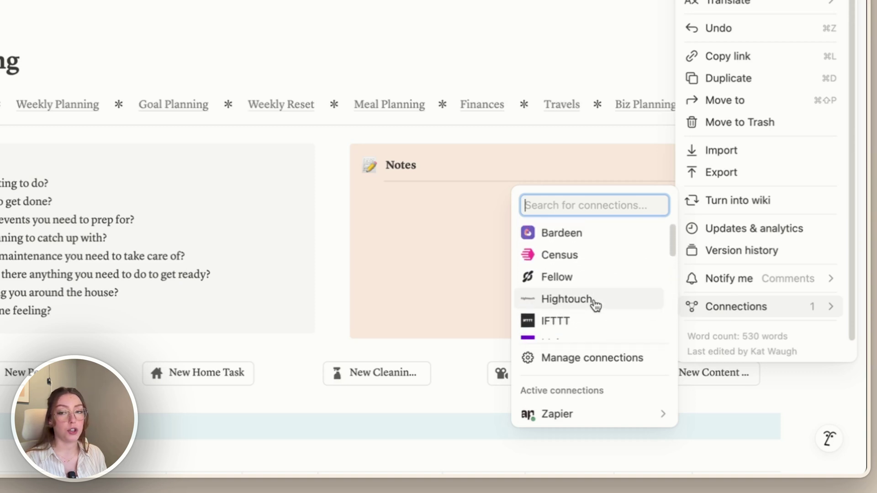
mouse_move(570, 425)
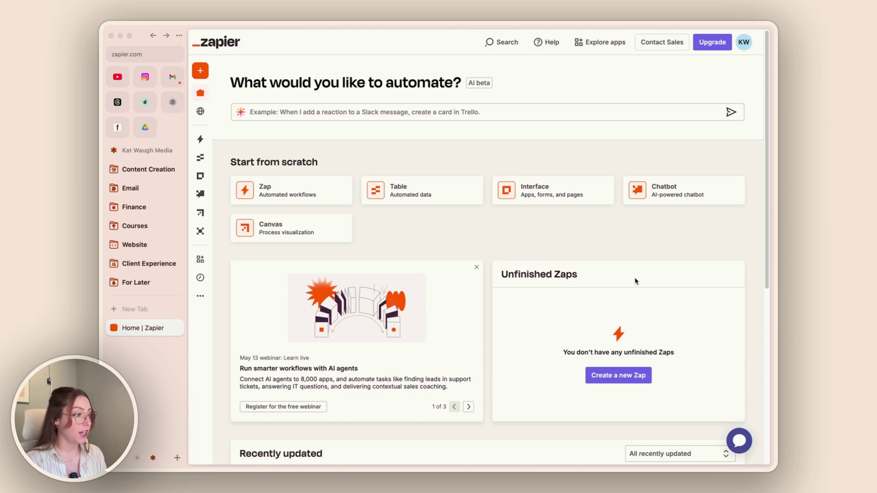
Create a new Zap and rename it 'Gmail to Notion'
click(615, 379)
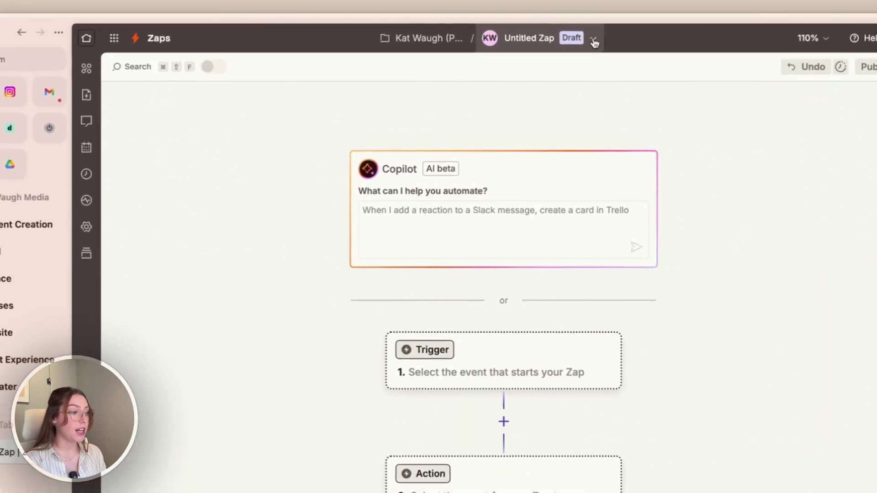
click(552, 39)
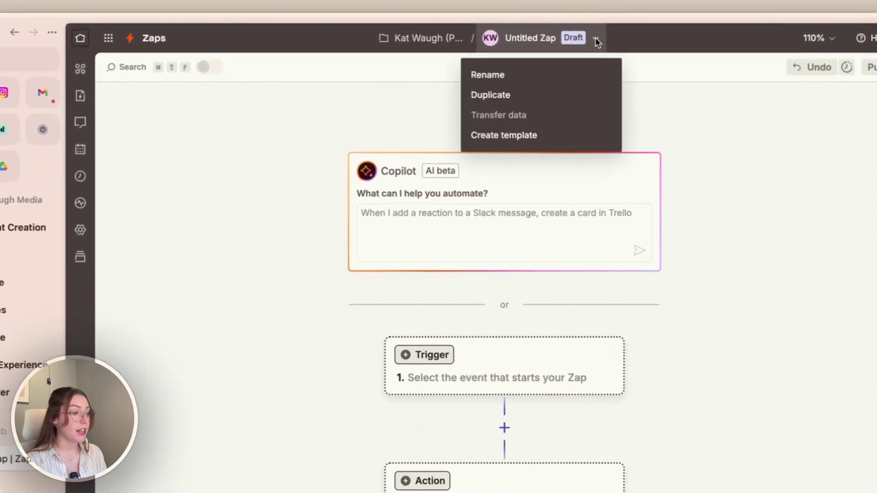
click(497, 75)
text(Gmail to Notion)
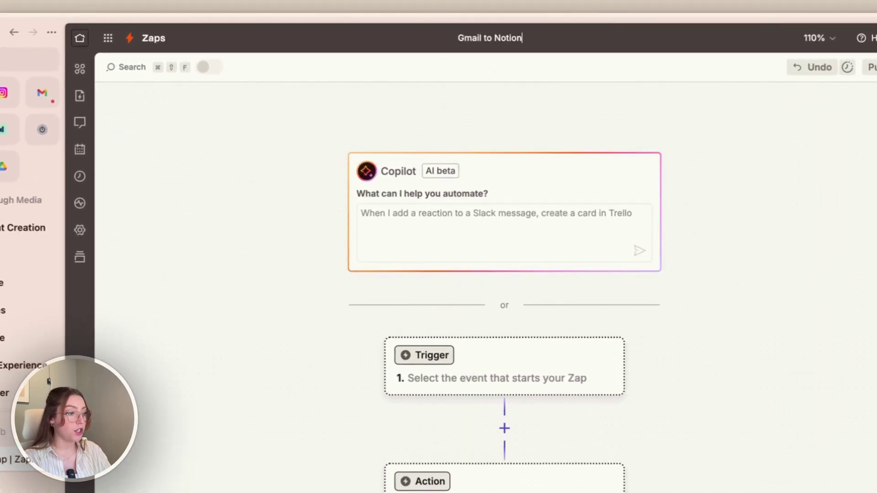
key(Return)
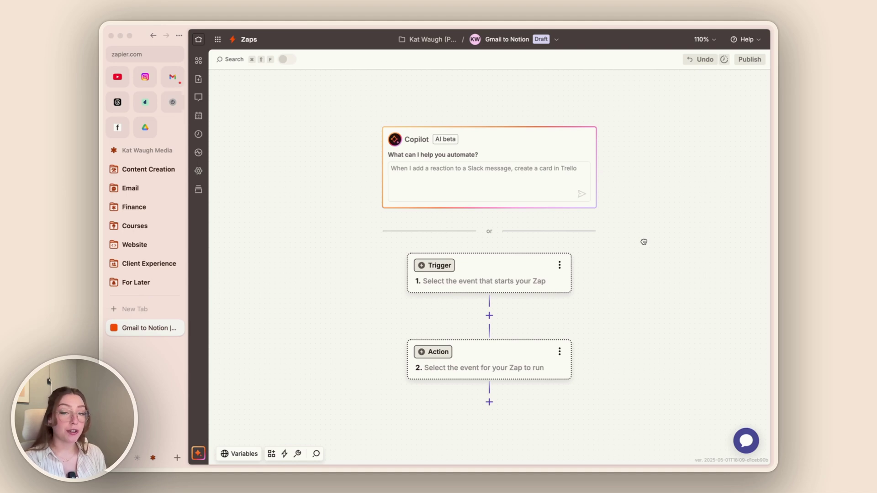
Make Gmail the trigger app with the New Labeled Email event
click(484, 272)
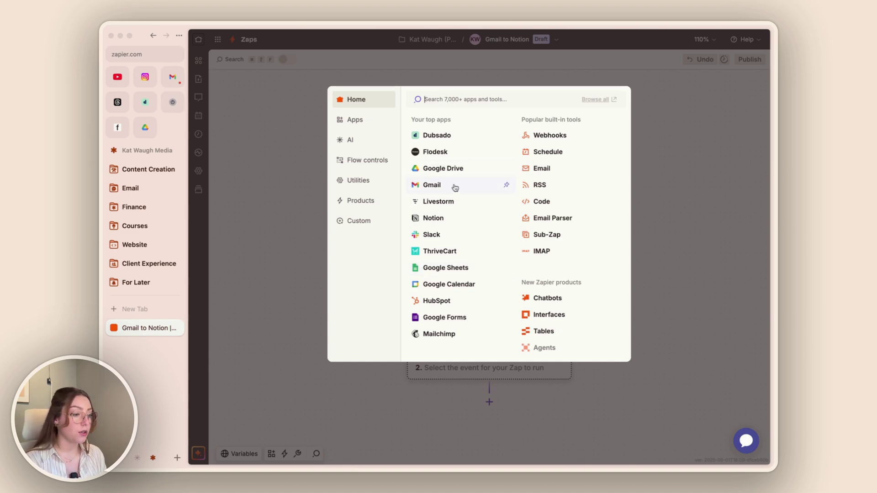
click(440, 187)
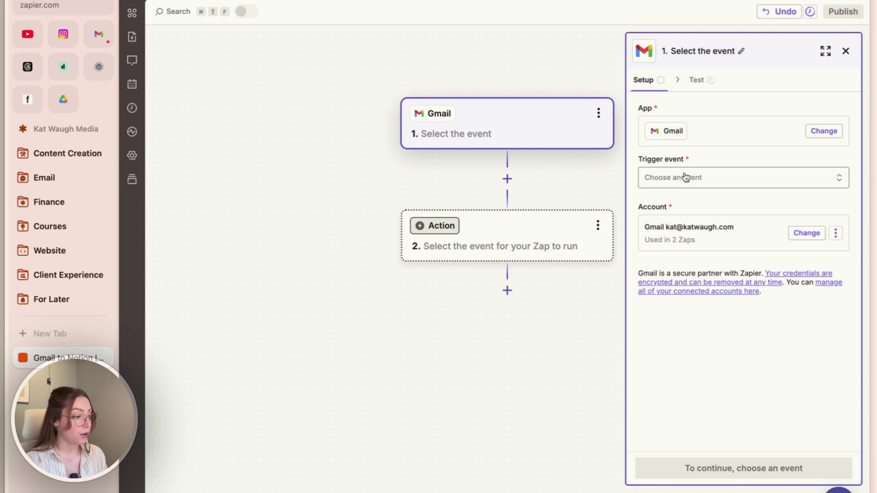
click(670, 180)
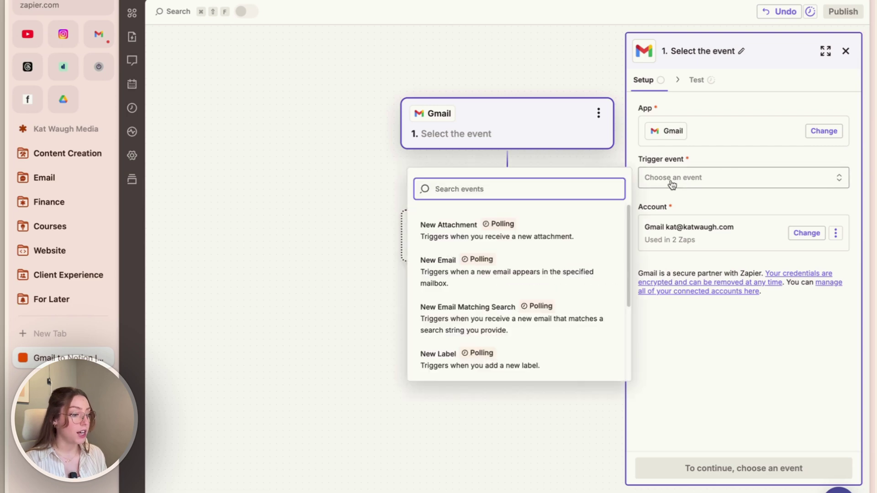
scroll(506, 325, down, 2)
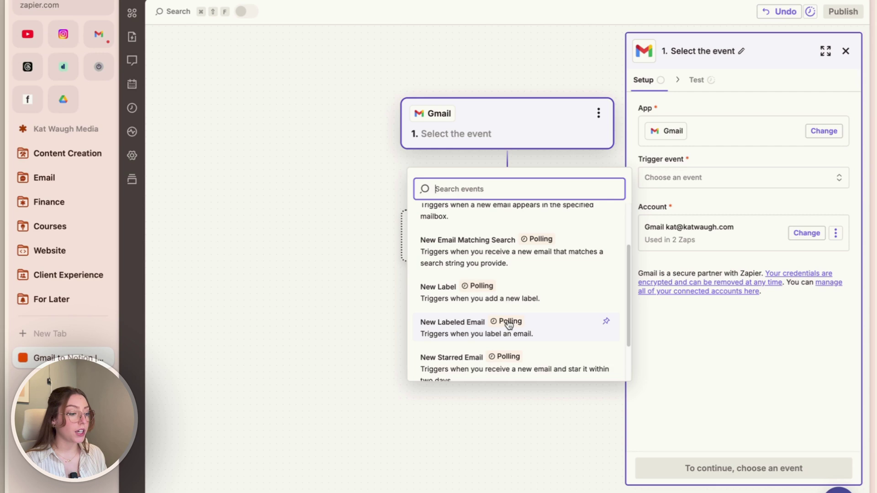
scroll(507, 325, down, 1)
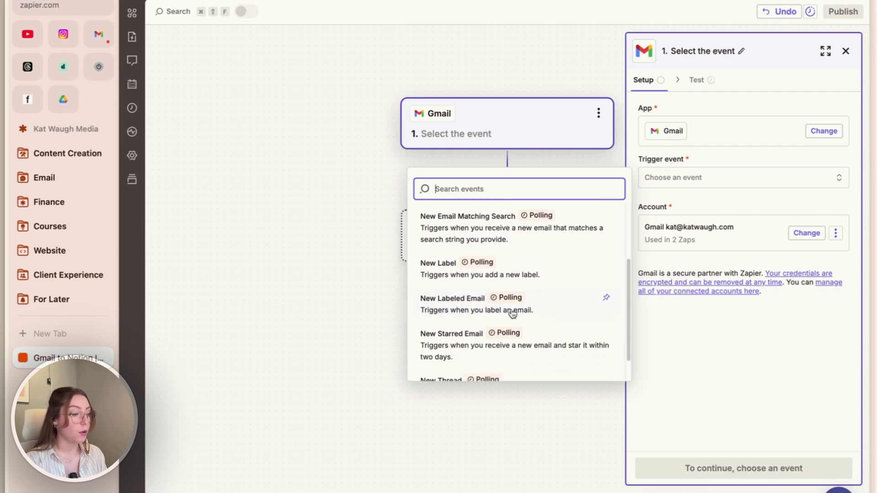
click(554, 306)
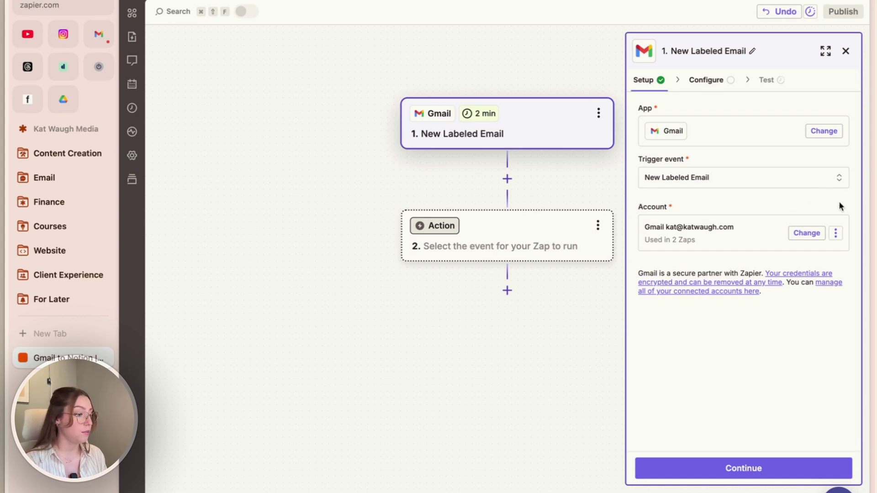
Choose the To-Do label as the mailbox the Gmail trigger watches
click(733, 475)
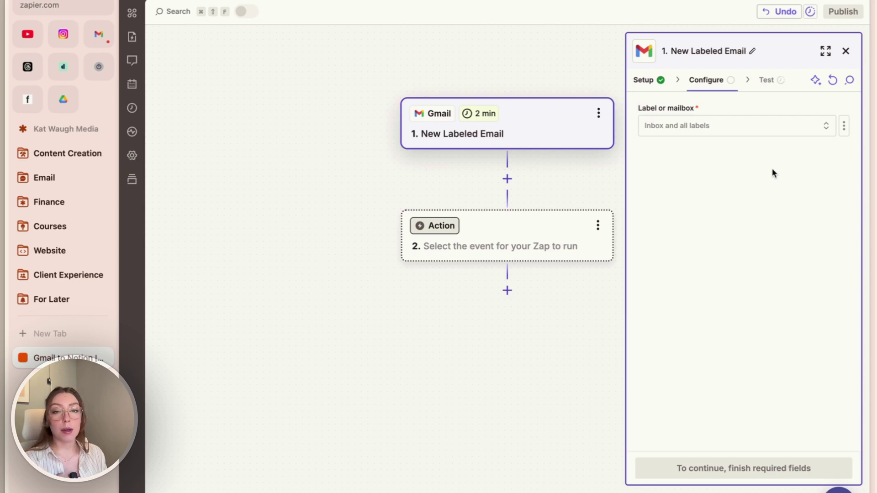
click(752, 132)
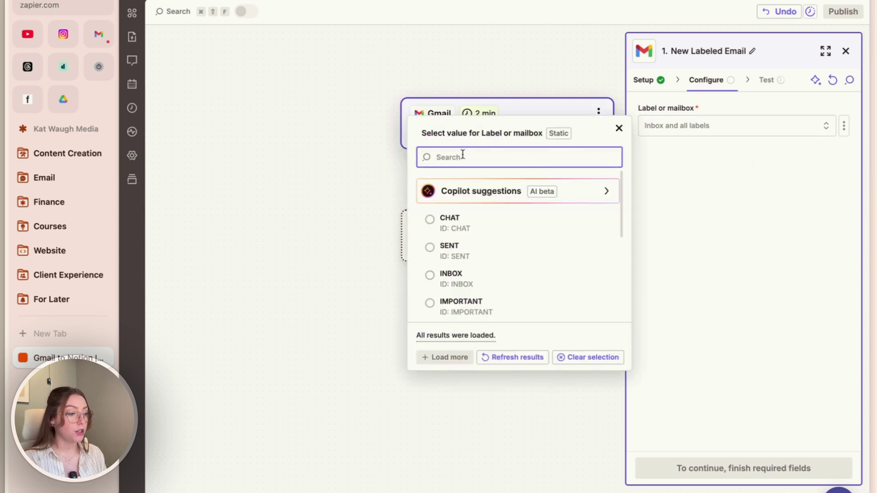
text(to-do)
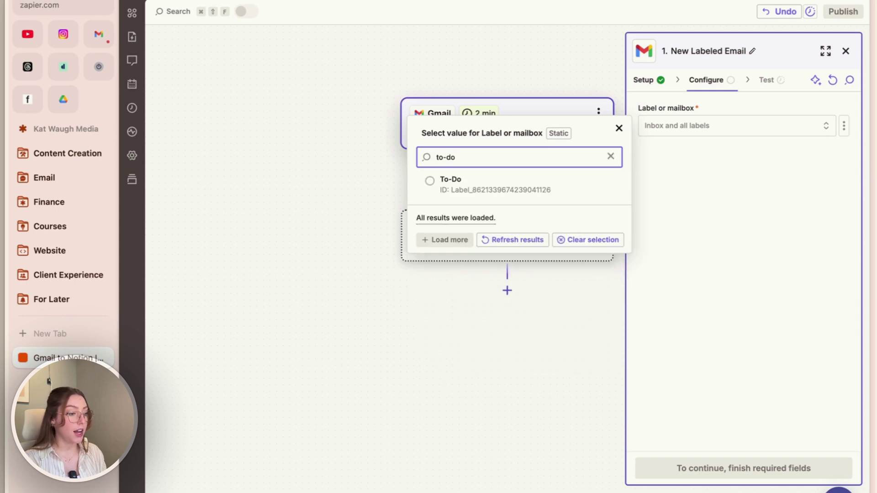
click(485, 185)
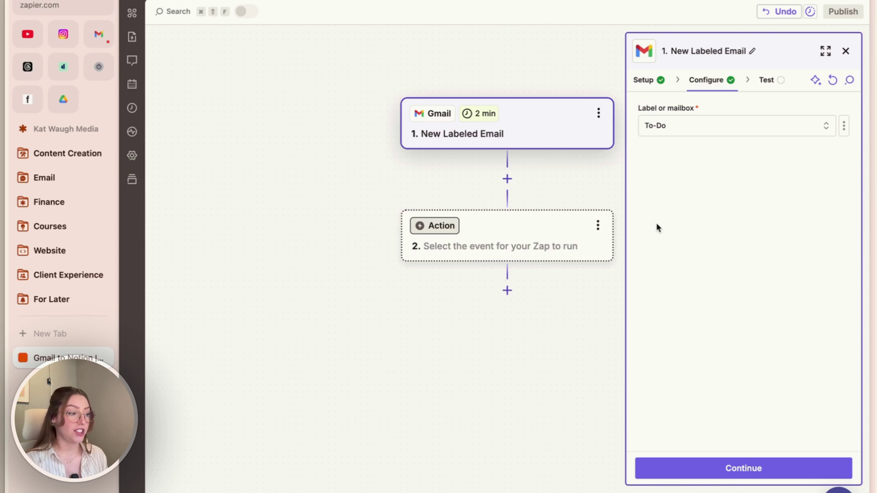
Test the Gmail trigger and view Labeled Email C's data among the three found emails
click(742, 476)
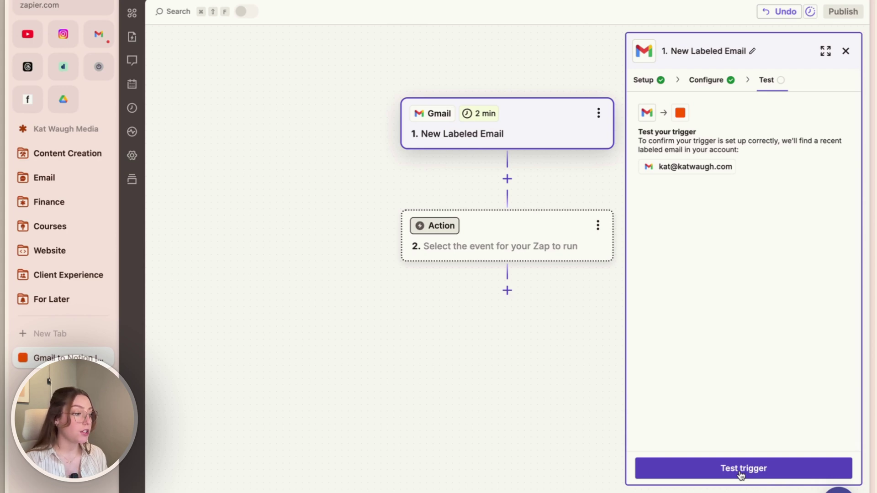
click(766, 469)
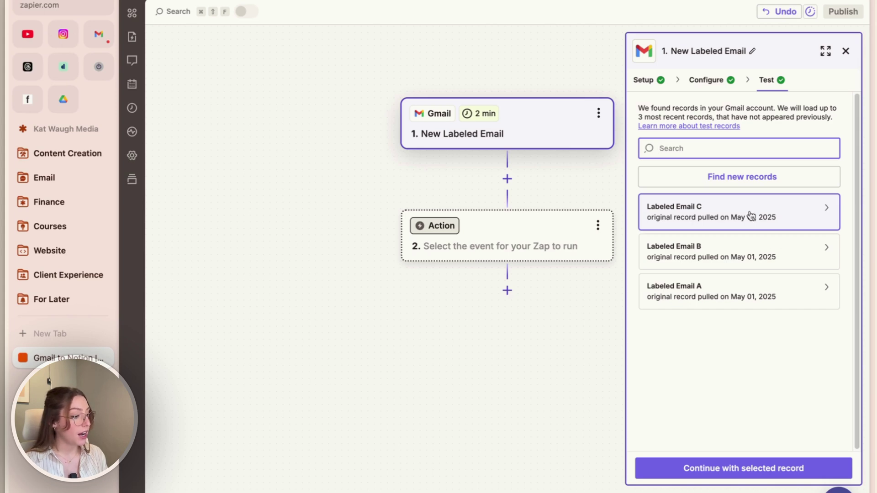
click(776, 219)
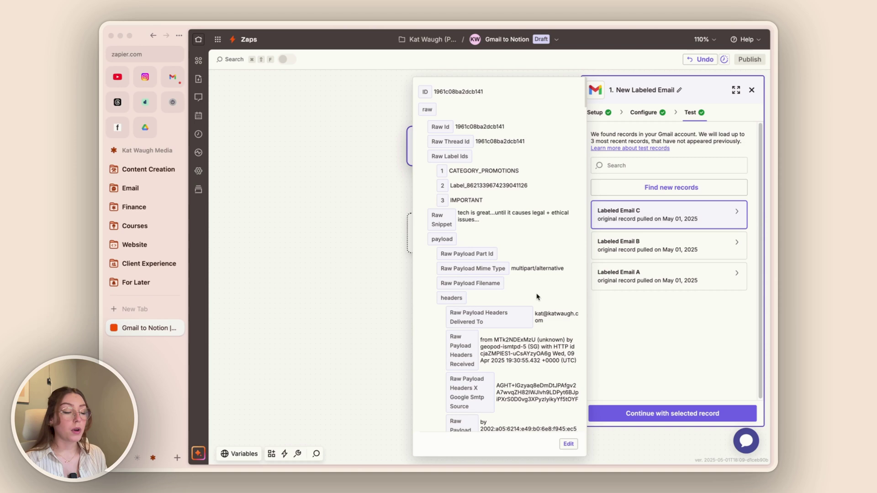
Add a Notion action step with the Create Database Item event, using Labeled Email C
click(683, 414)
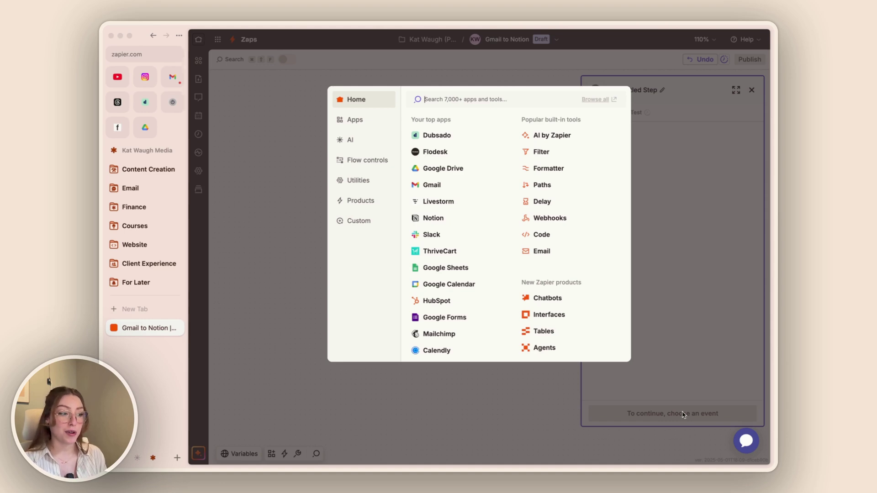
click(433, 220)
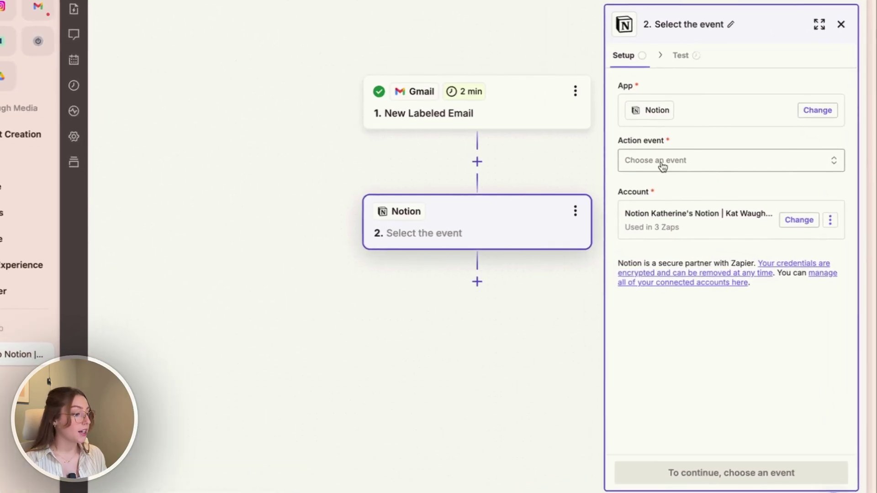
click(662, 165)
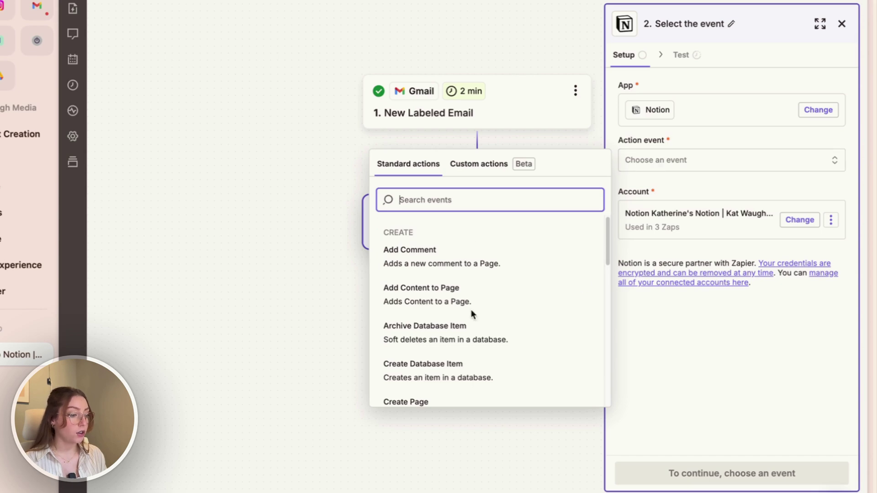
scroll(472, 313, down, 3)
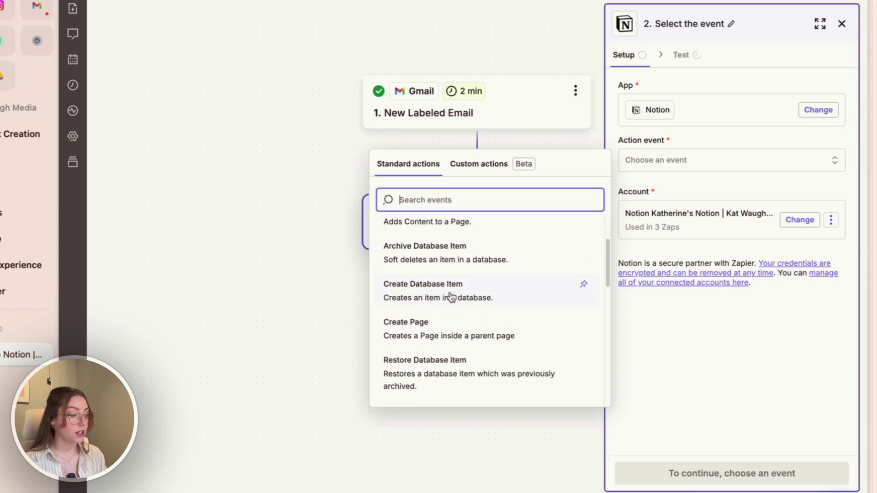
click(507, 294)
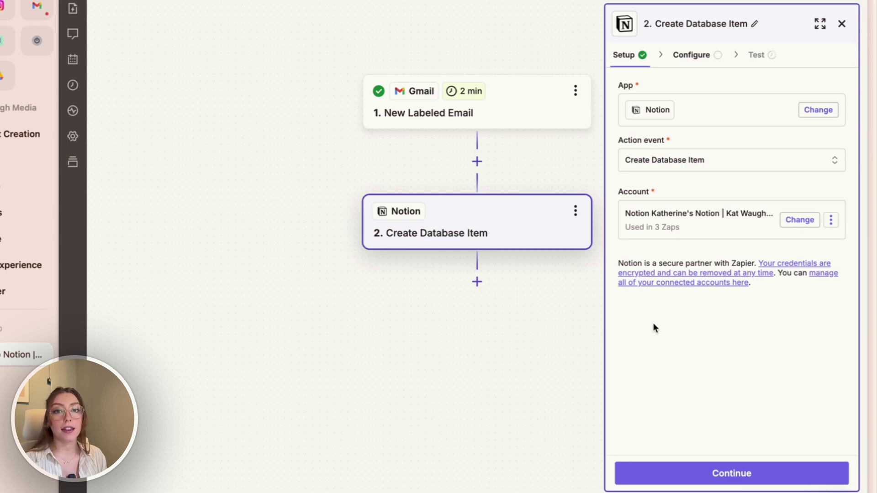
Select the My Tasks database for the Notion action and look over its fields
click(712, 470)
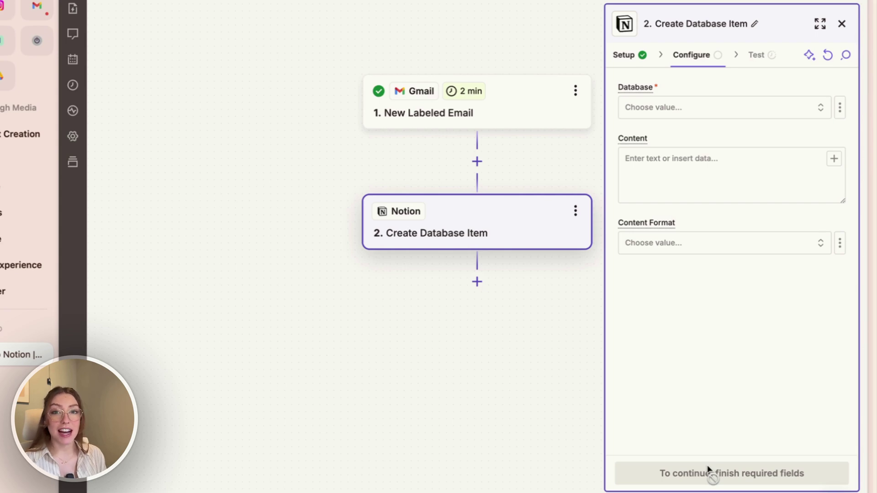
click(667, 111)
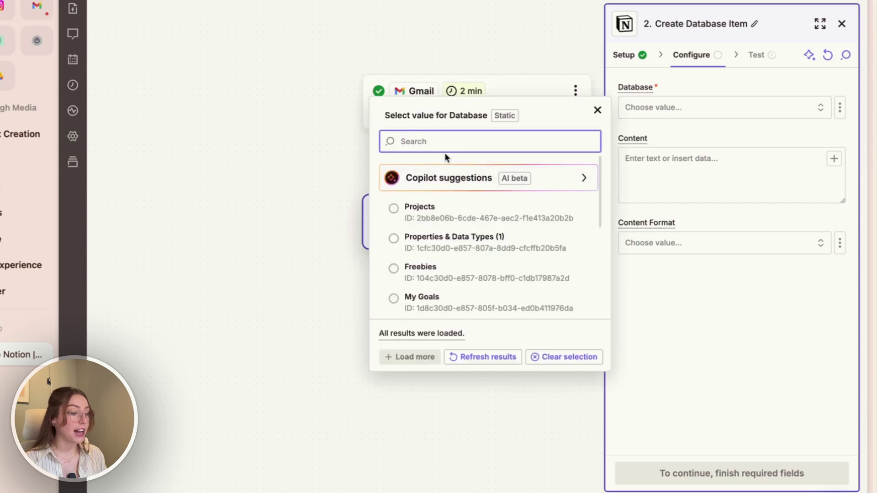
text(my ta)
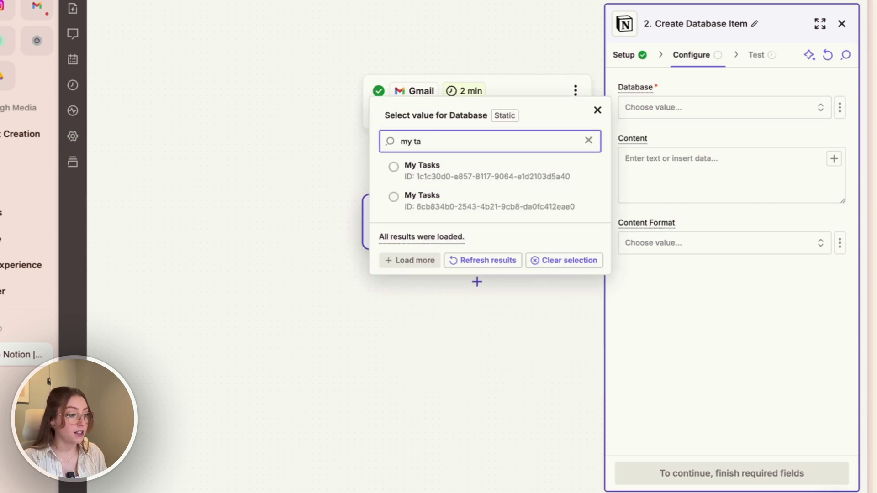
click(458, 172)
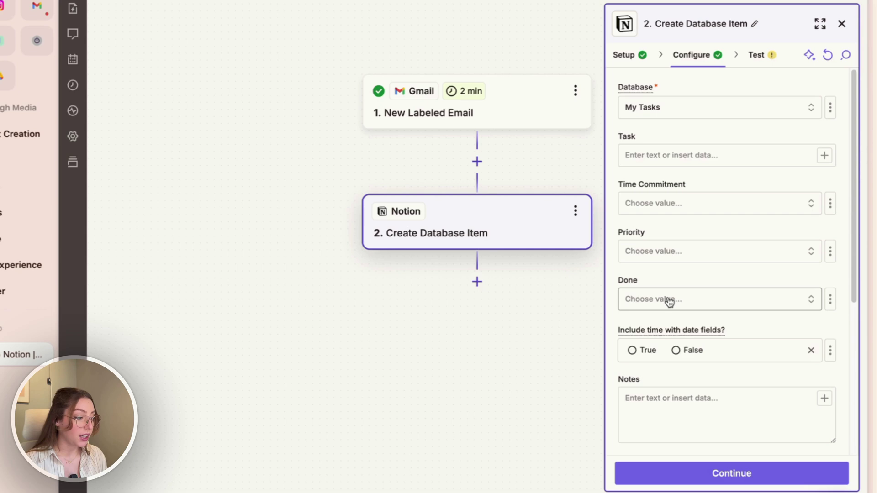
scroll(669, 301, down, 4)
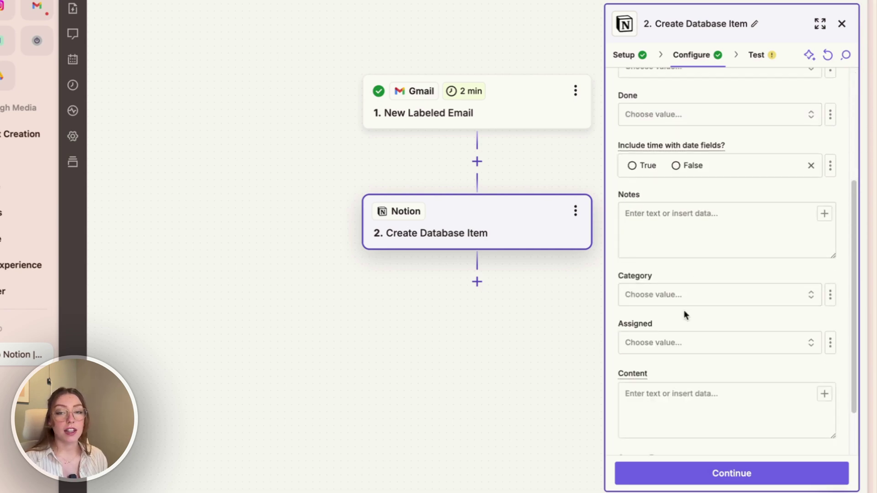
scroll(685, 313, up, 1)
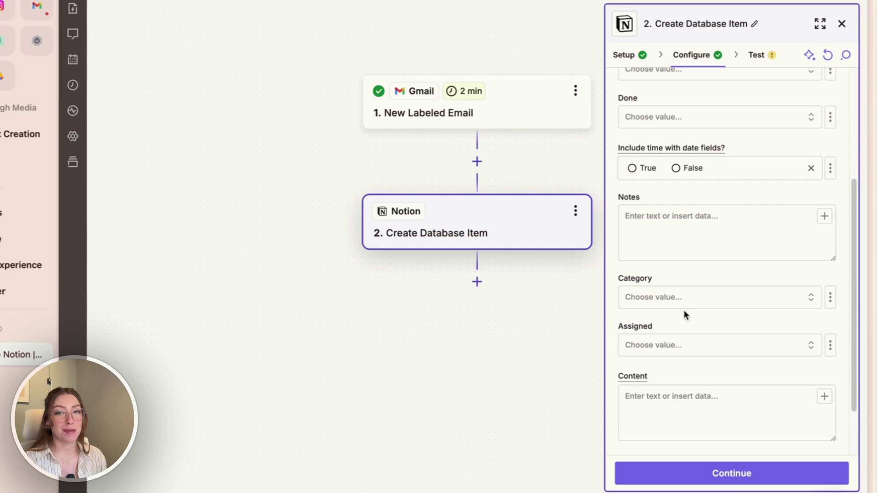
scroll(684, 310, up, 4)
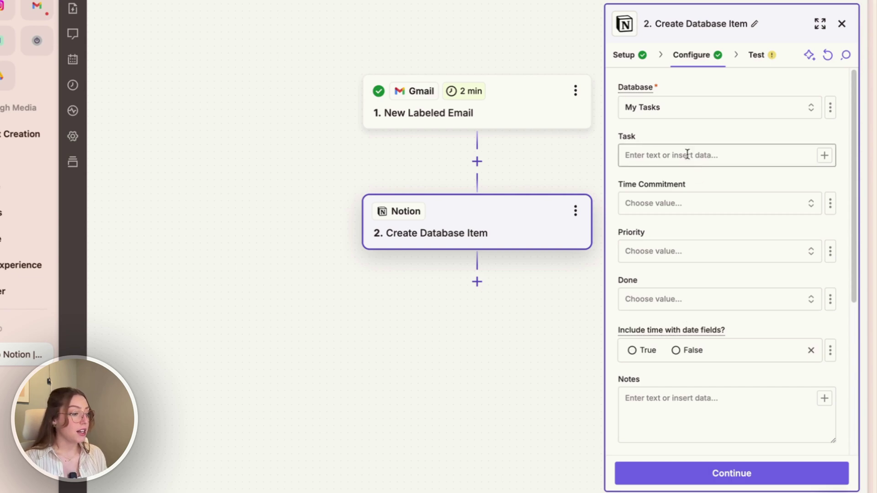
Map the Gmail email's Subject into the Notion Task field
click(825, 156)
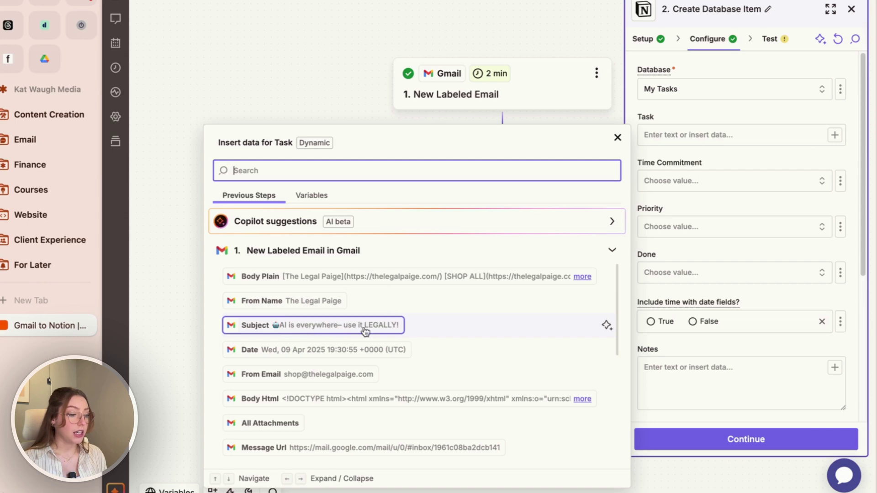
click(365, 329)
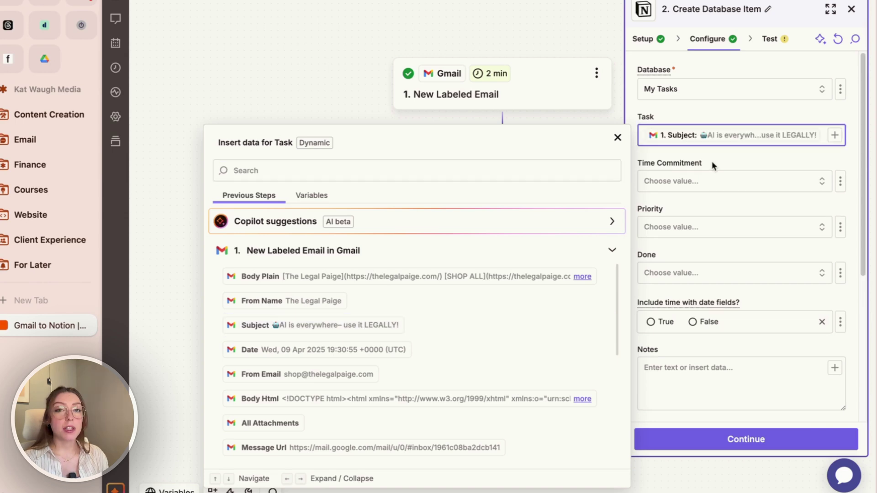
click(773, 149)
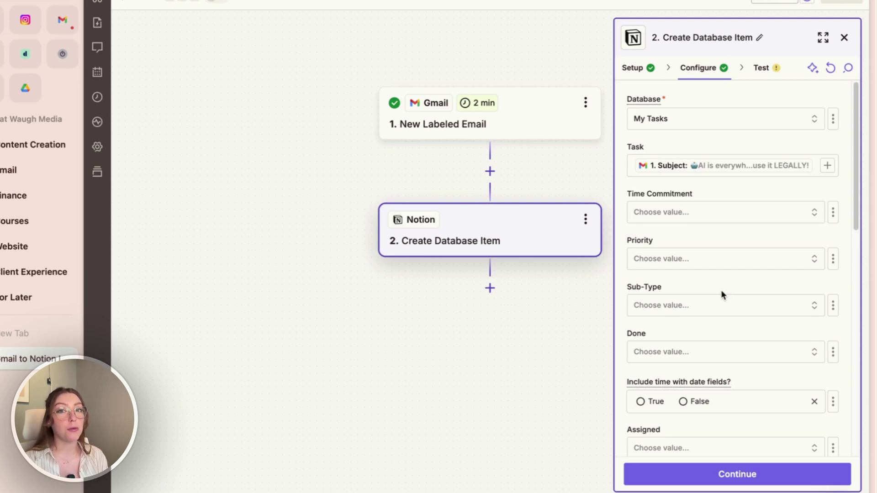
Choose the False option under Sort in the Notion action's Configure panel
scroll(721, 295, down, 5)
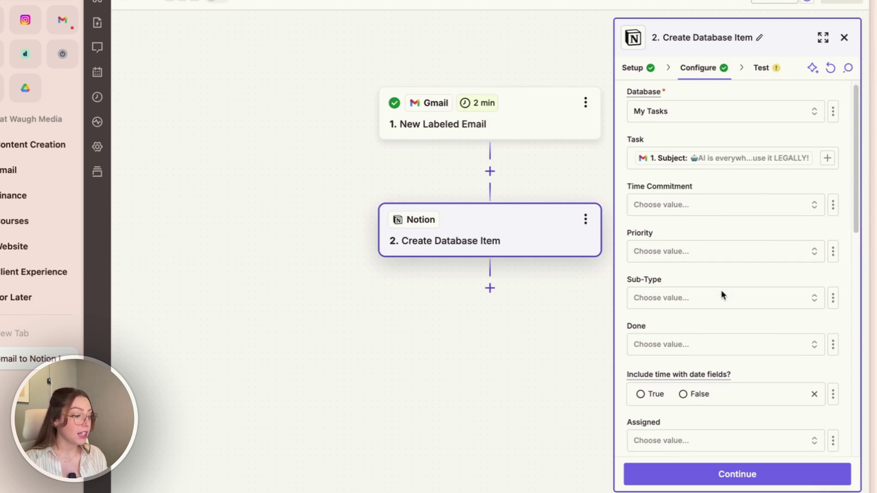
scroll(721, 291, down, 3)
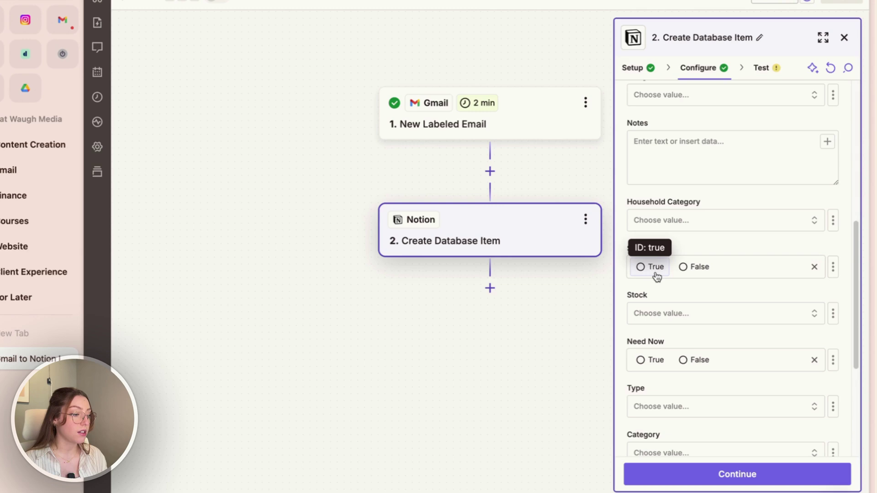
click(701, 271)
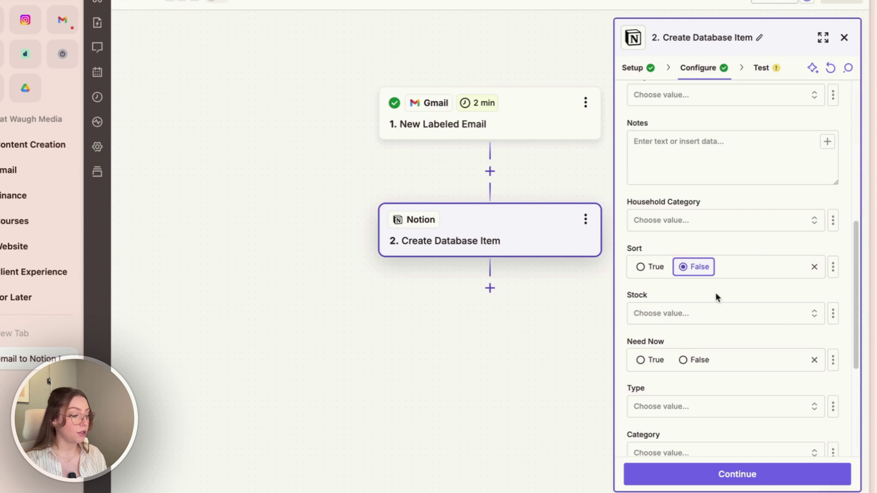
scroll(716, 296, down, 5)
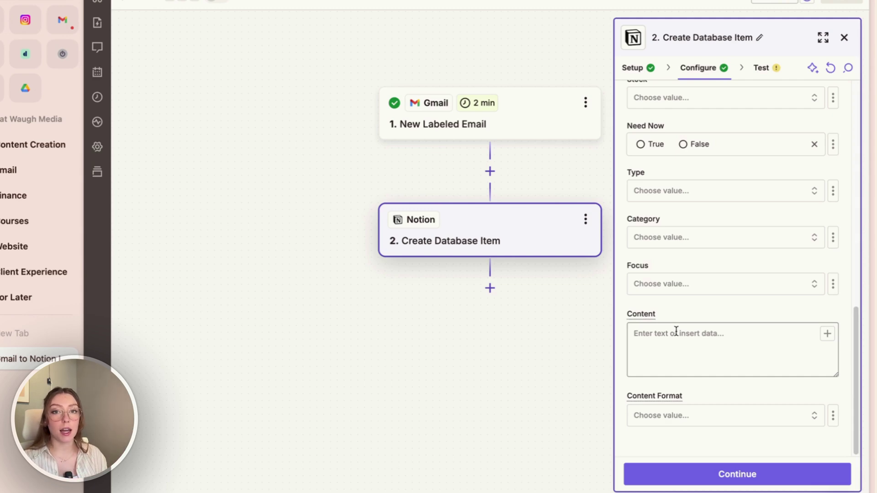
Map the Gmail email's Body Plain into the Notion step's Content field
click(653, 341)
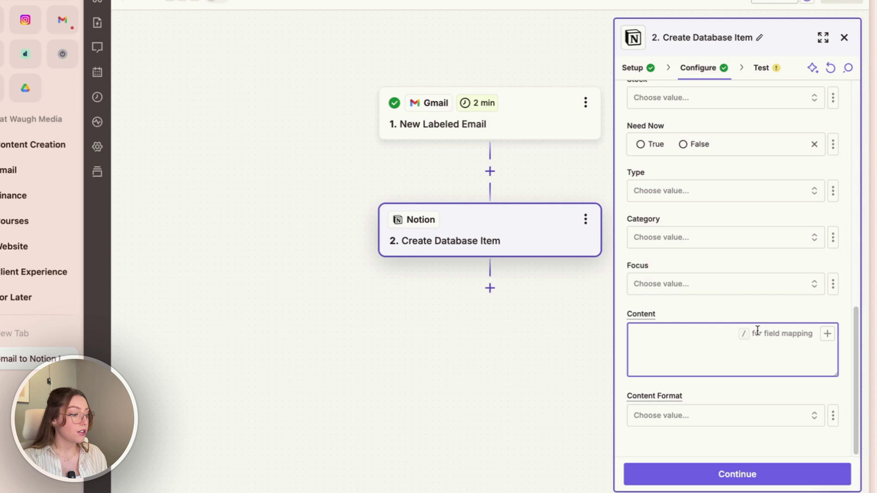
click(828, 338)
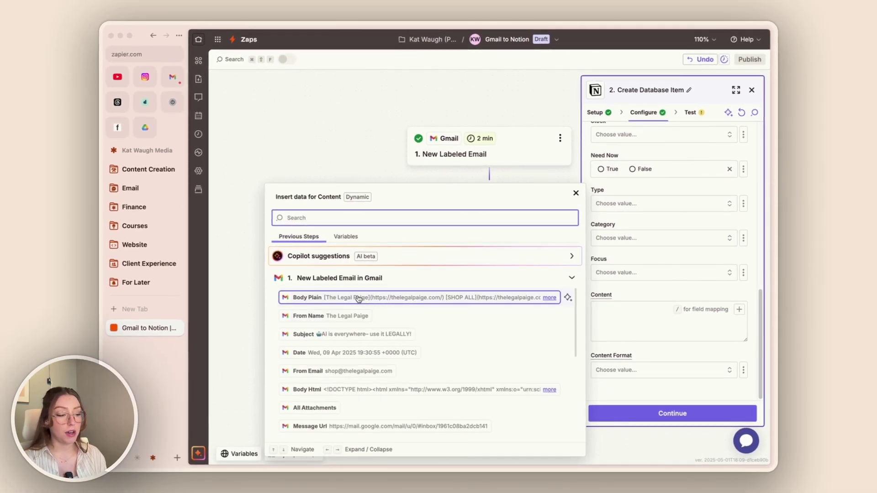
click(358, 299)
click(645, 351)
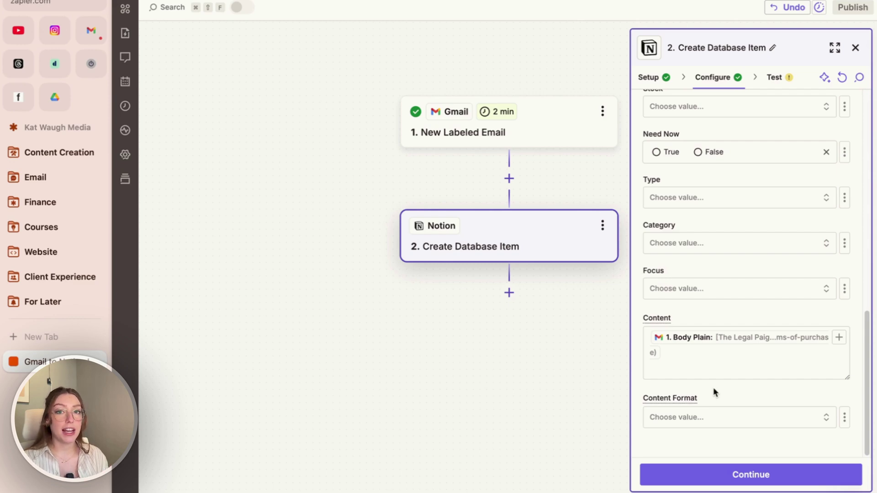
click(708, 421)
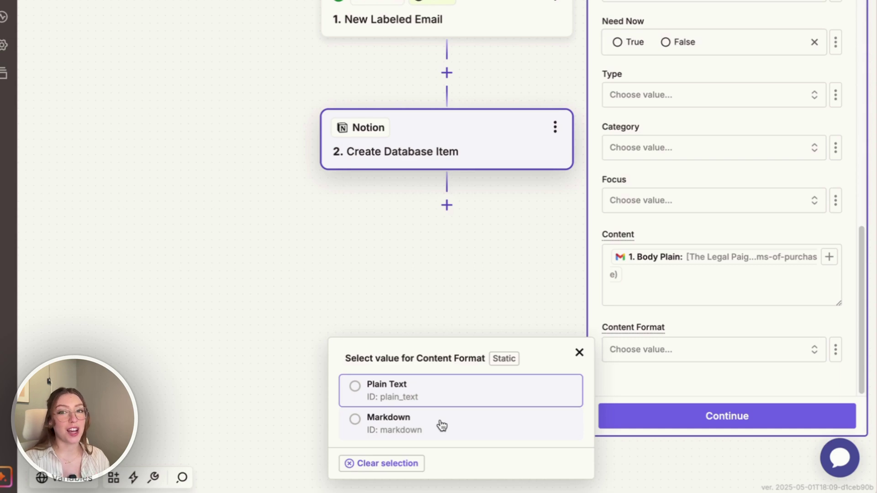
Set Content Format to Plain Text and send a test database item to Notion
click(404, 392)
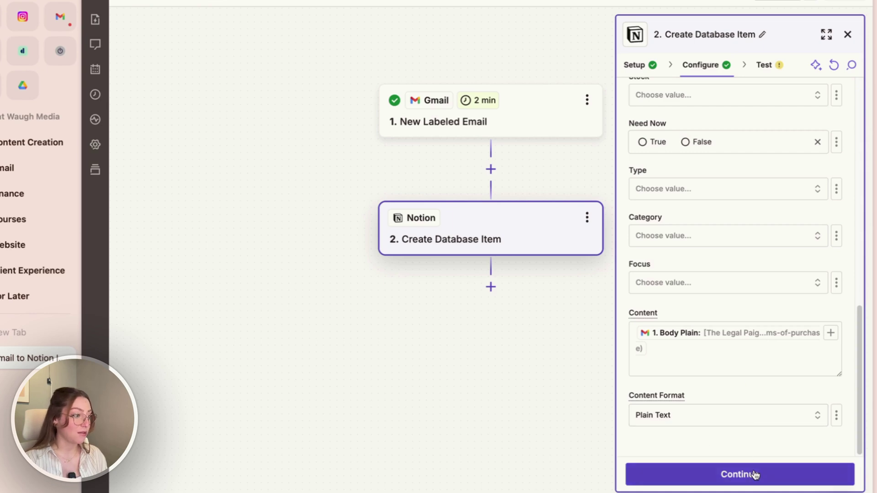
click(721, 477)
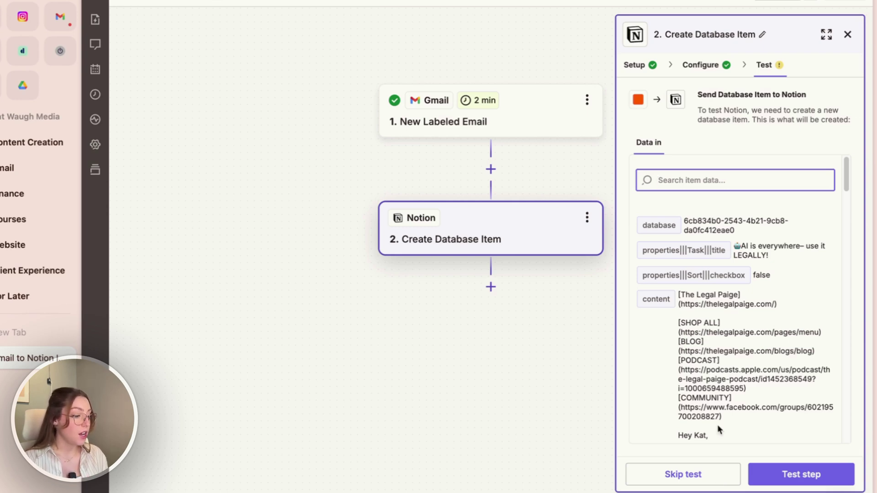
click(800, 474)
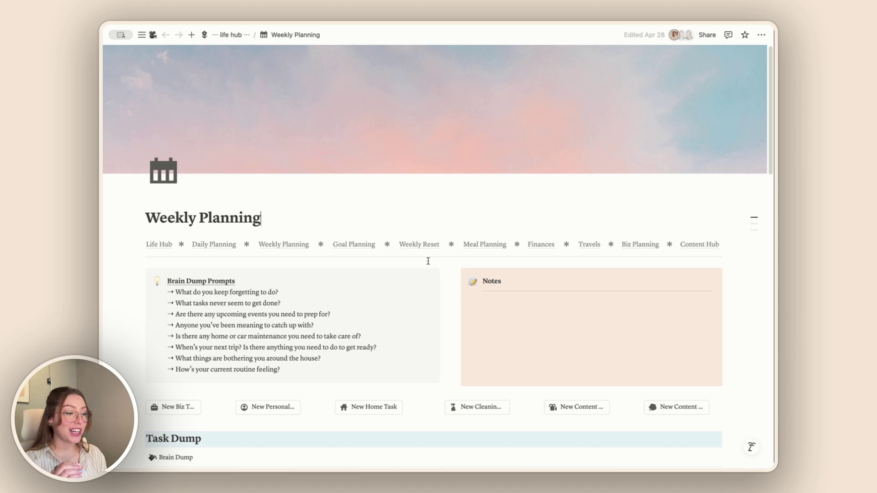
Give the task 'AI is everywhere– use it LEGALLY!' the verified checkmark badge icon
scroll(428, 261, down, 5)
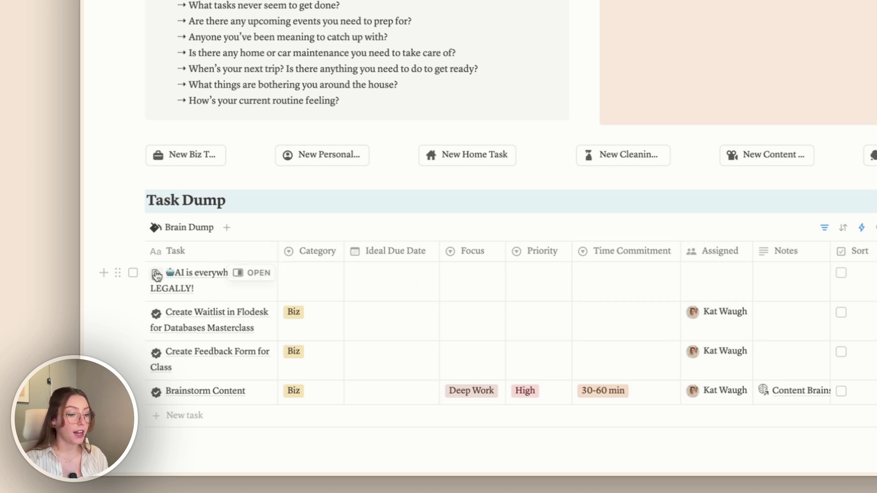
click(155, 274)
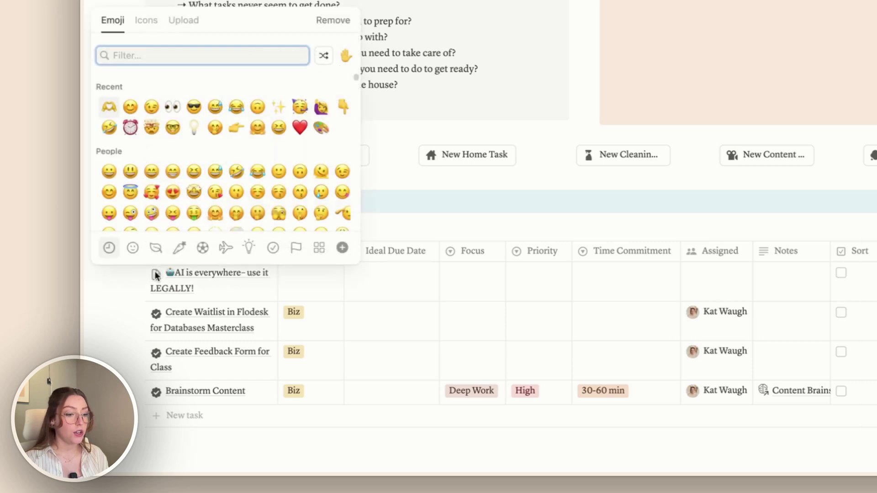
click(155, 24)
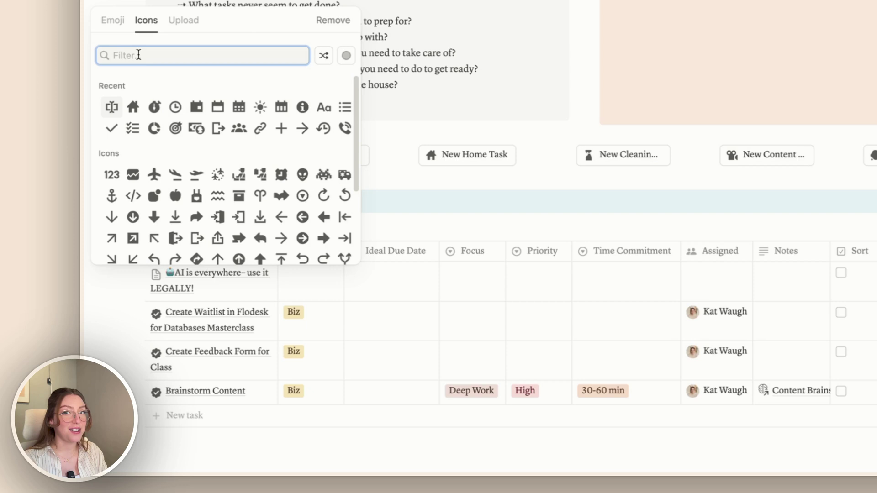
text(check)
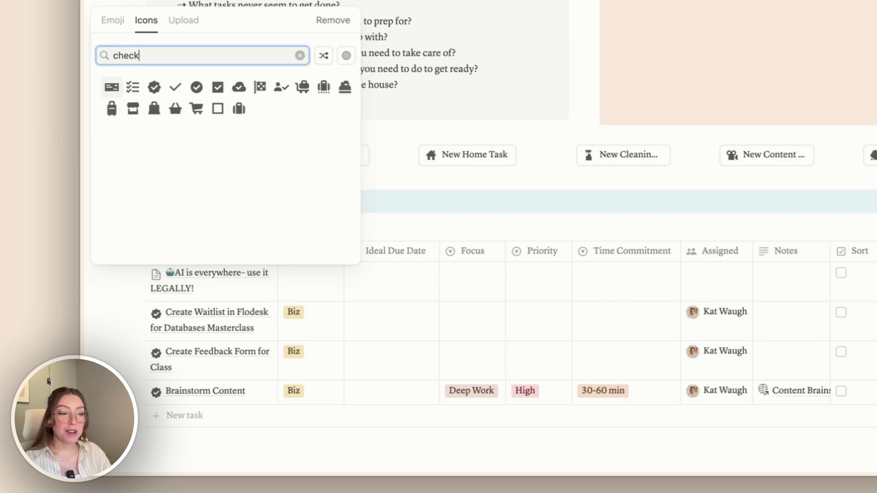
mouse_move(154, 90)
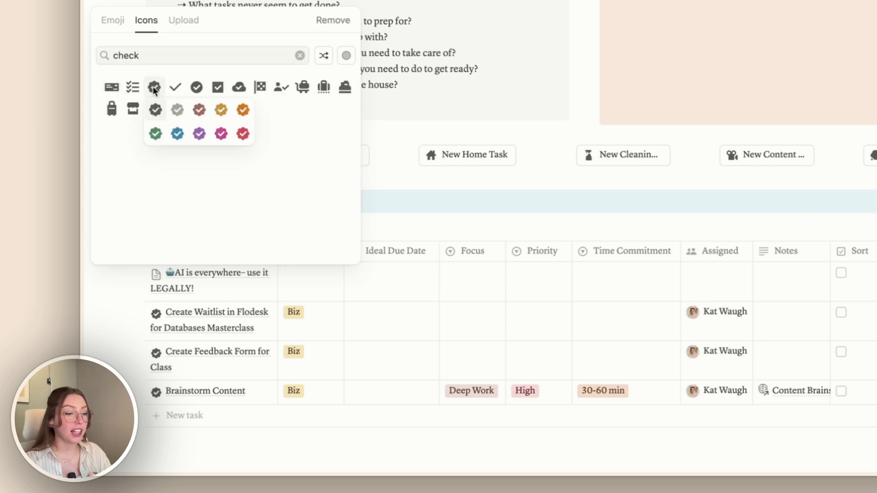
click(157, 114)
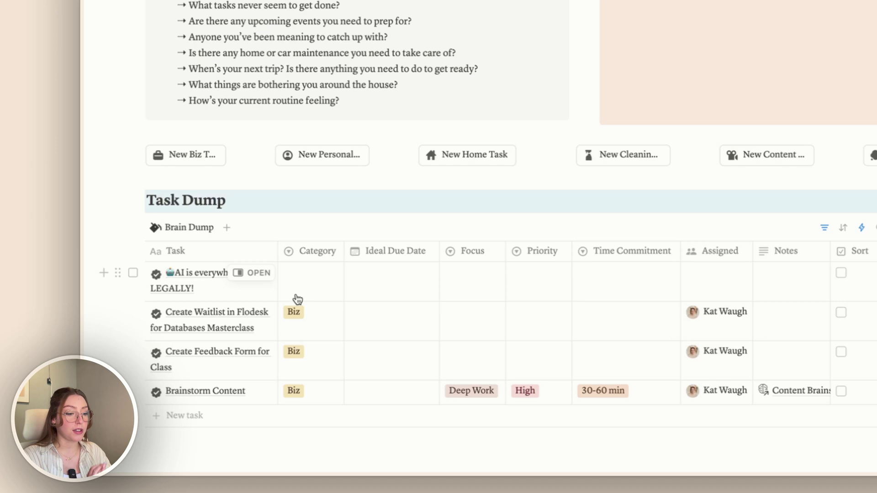
Set the emailed task's Category to Biz and open its page to review the email body
click(308, 280)
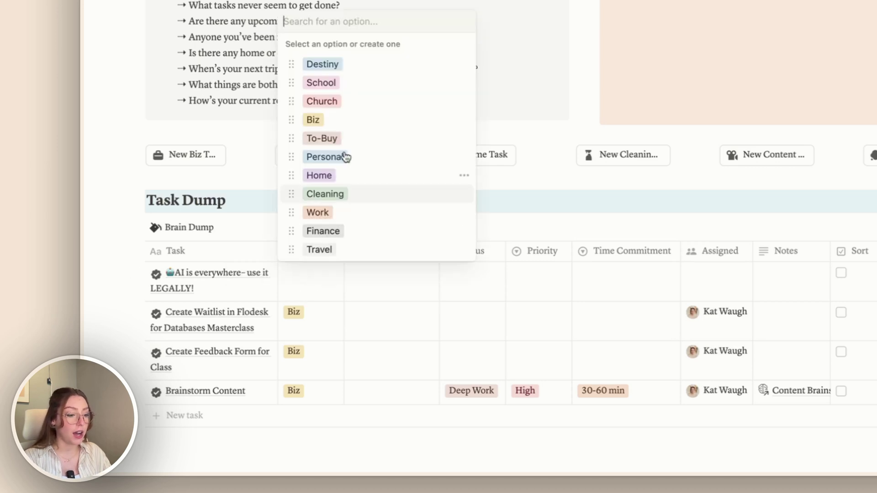
click(335, 120)
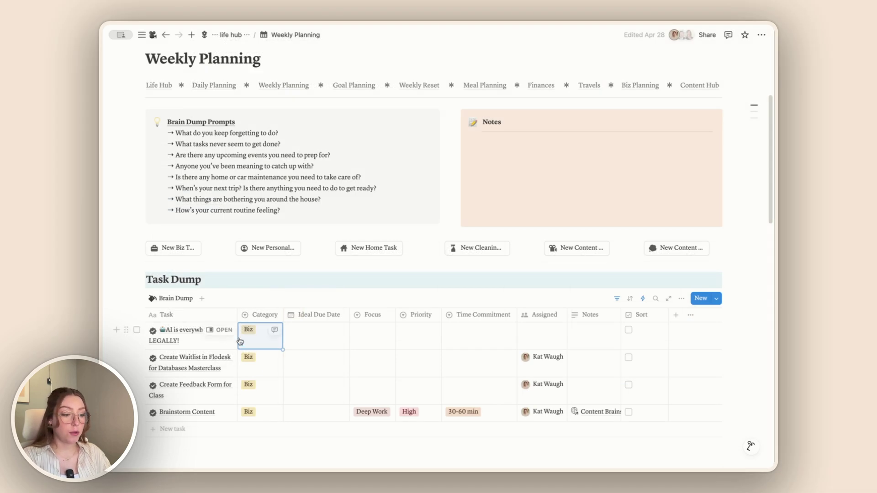
click(222, 330)
scroll(574, 356, down, 6)
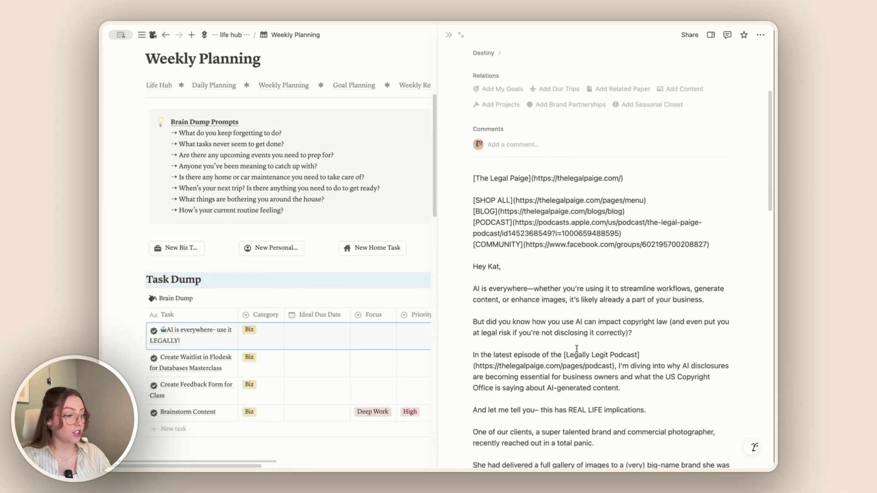
scroll(555, 205, down, 15)
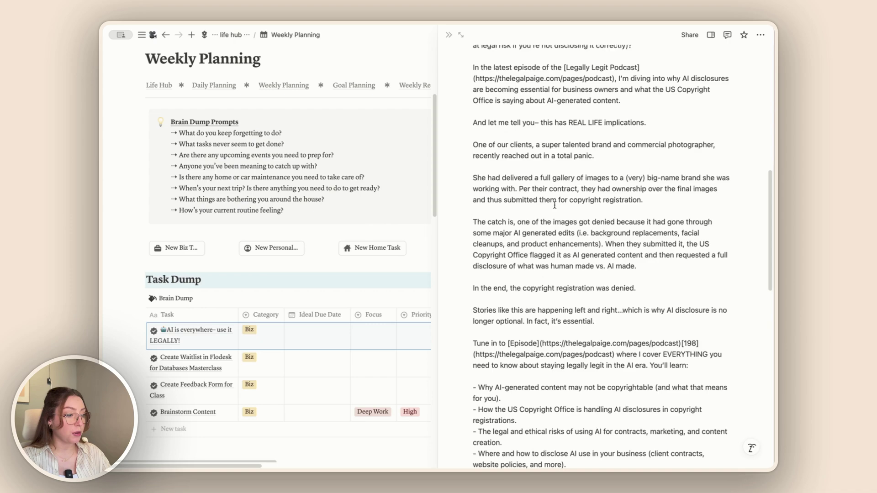
scroll(554, 205, down, 6)
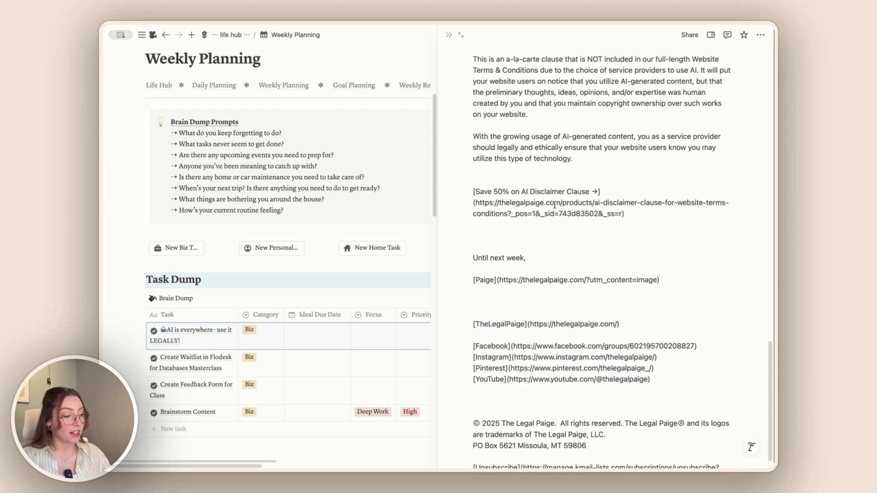
scroll(555, 205, up, 20)
scroll(554, 205, up, 4)
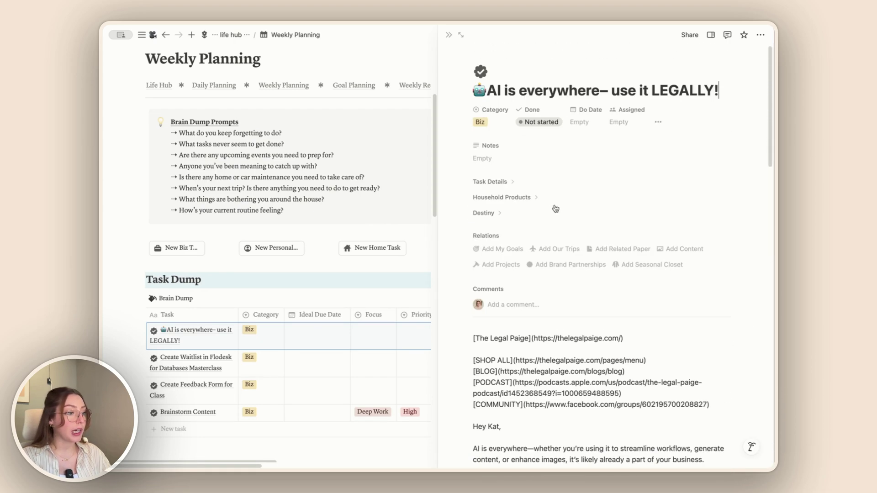
Close the task preview and publish the Gmail to Notion zap
click(449, 35)
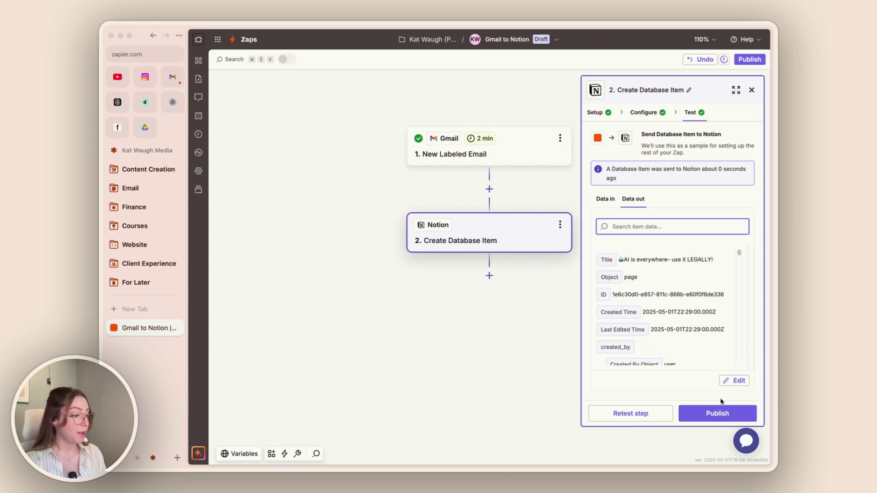
click(721, 414)
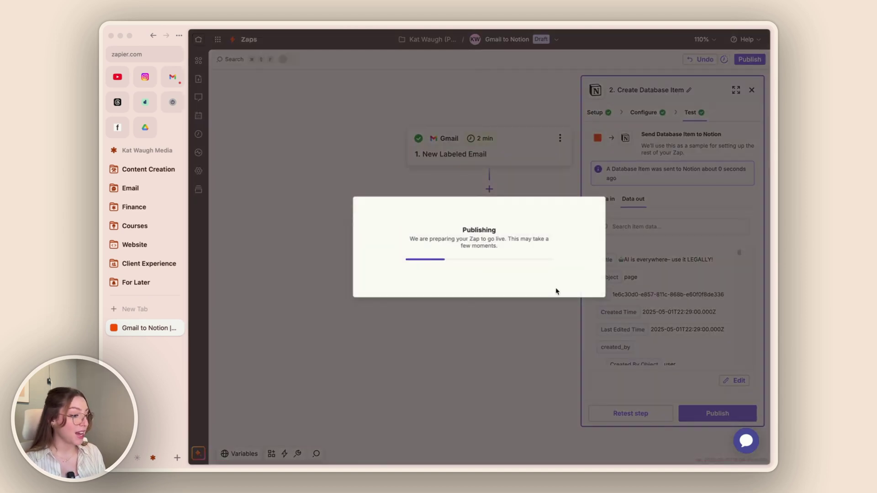